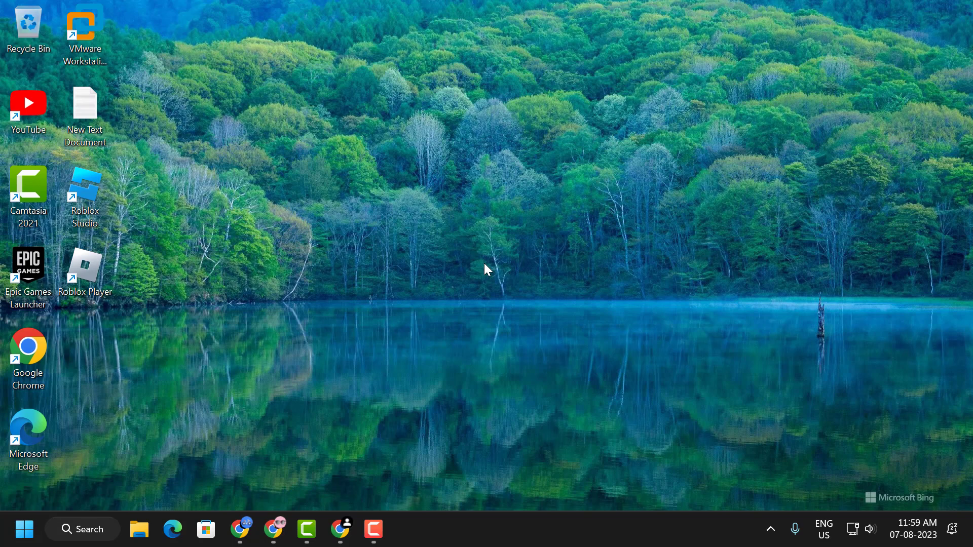
# Switch to Chrome and open the list of all site data and permissions from the third-party cookies settings.
pyautogui.hotkey('alt', 'Tab')
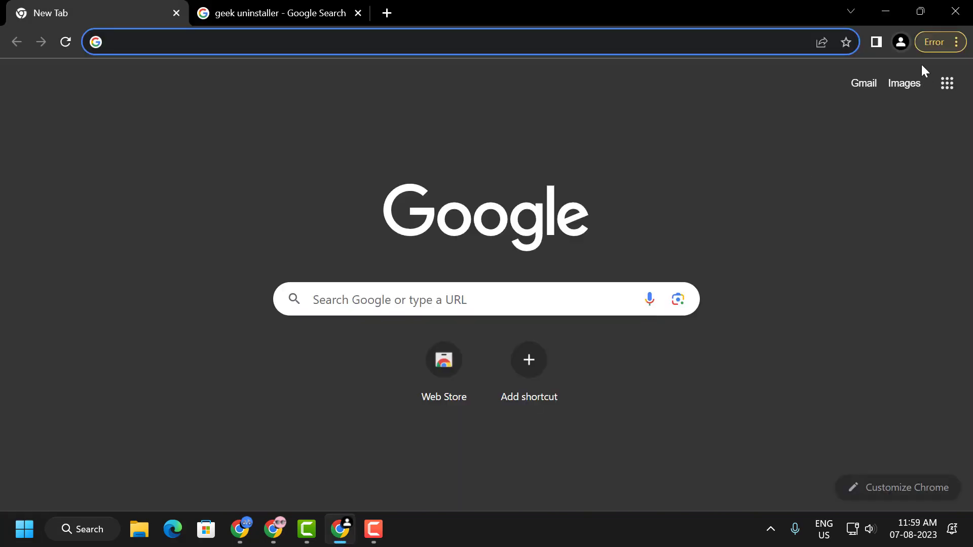
pyautogui.click(957, 42)
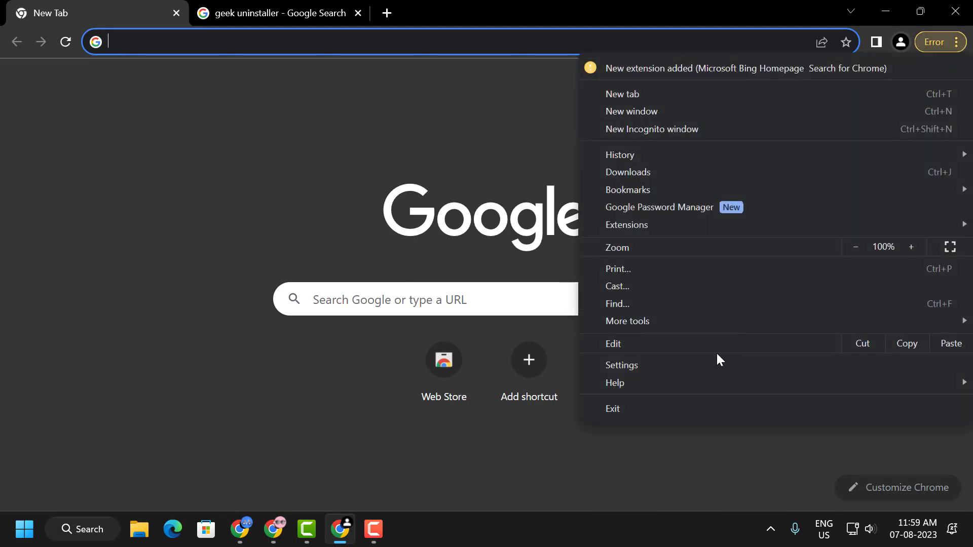
pyautogui.click(706, 365)
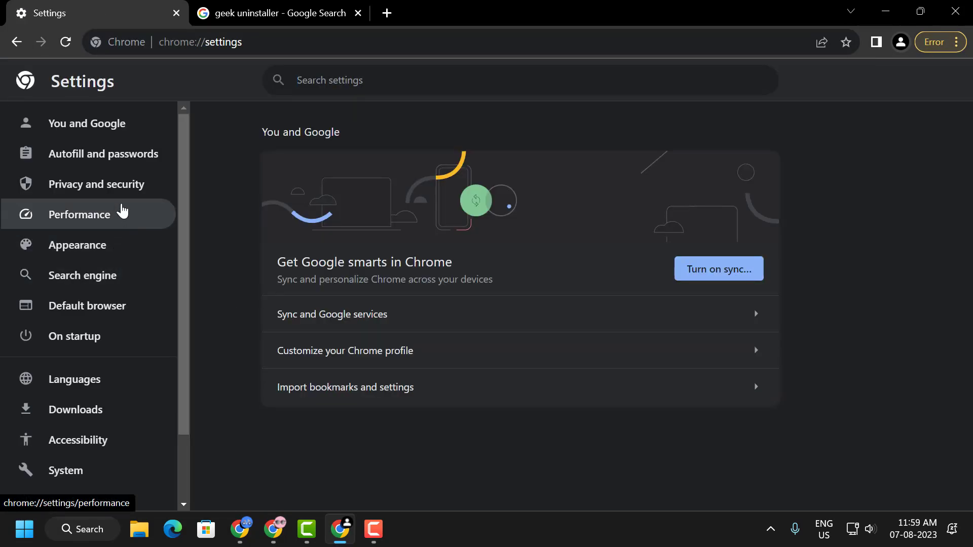
pyautogui.click(123, 197)
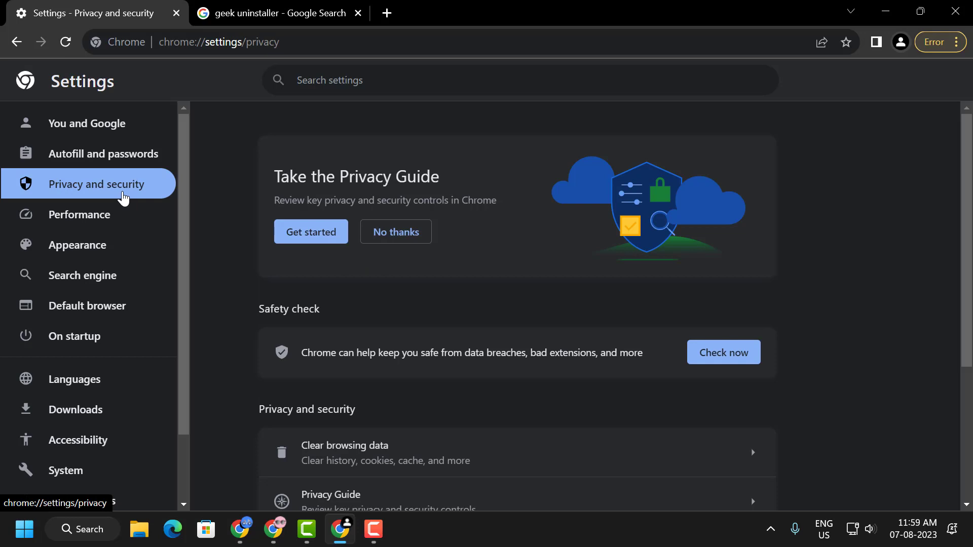
pyautogui.scroll(-3, 416, 314)
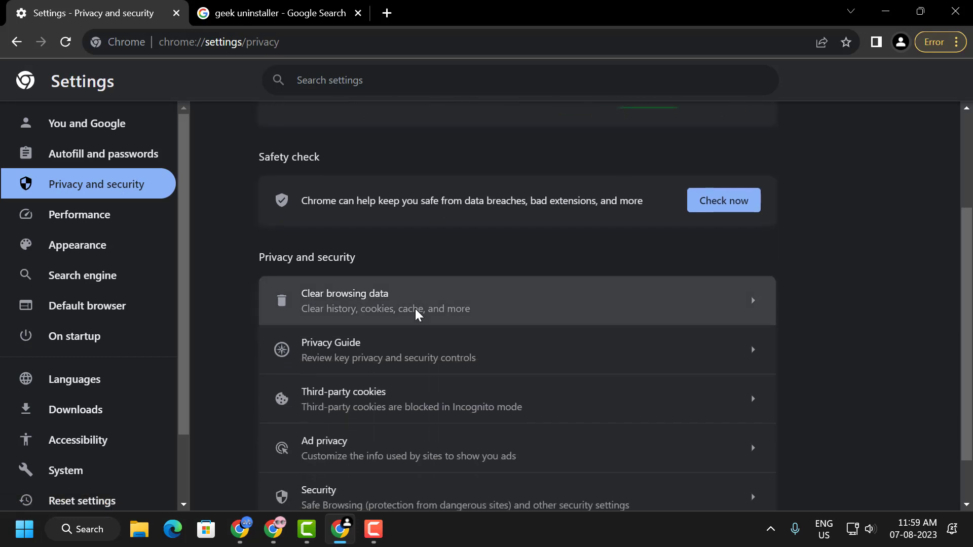
pyautogui.scroll(-1, 416, 314)
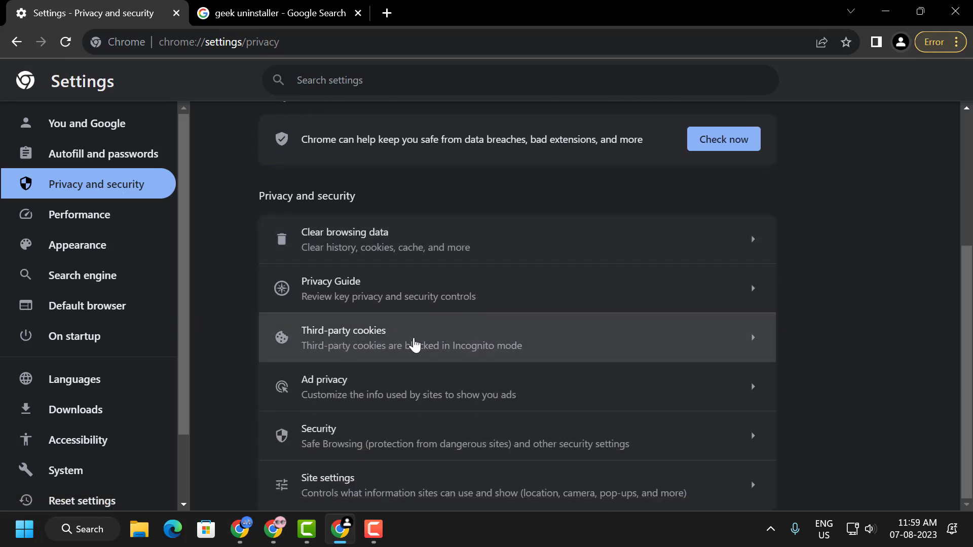
pyautogui.click(414, 342)
pyautogui.scroll(-8, 412, 336)
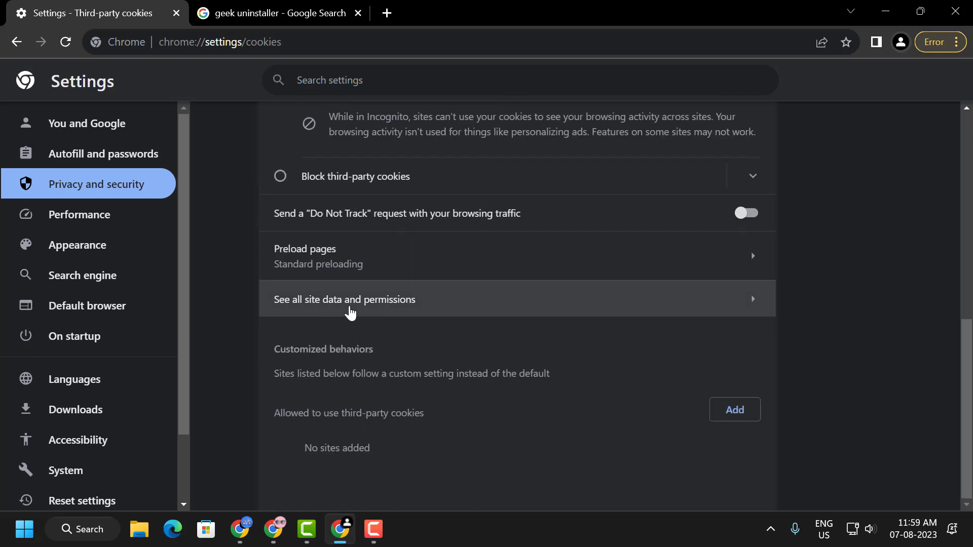
pyautogui.click(350, 312)
# Filter the site list with "ro", delete the stored data of roblox.com, and minimize the browser.
pyautogui.click(655, 122)
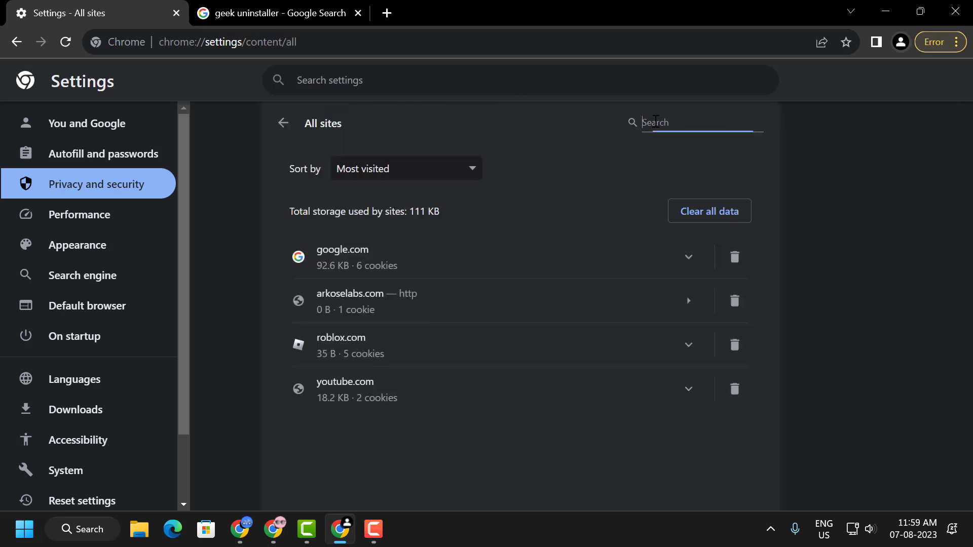
pyautogui.write('ro')
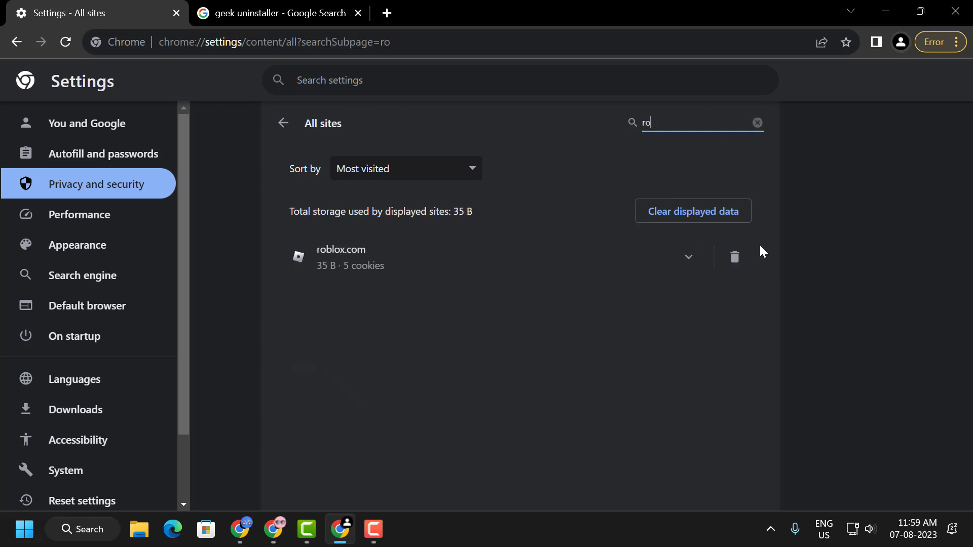
pyautogui.click(735, 257)
pyautogui.click(658, 330)
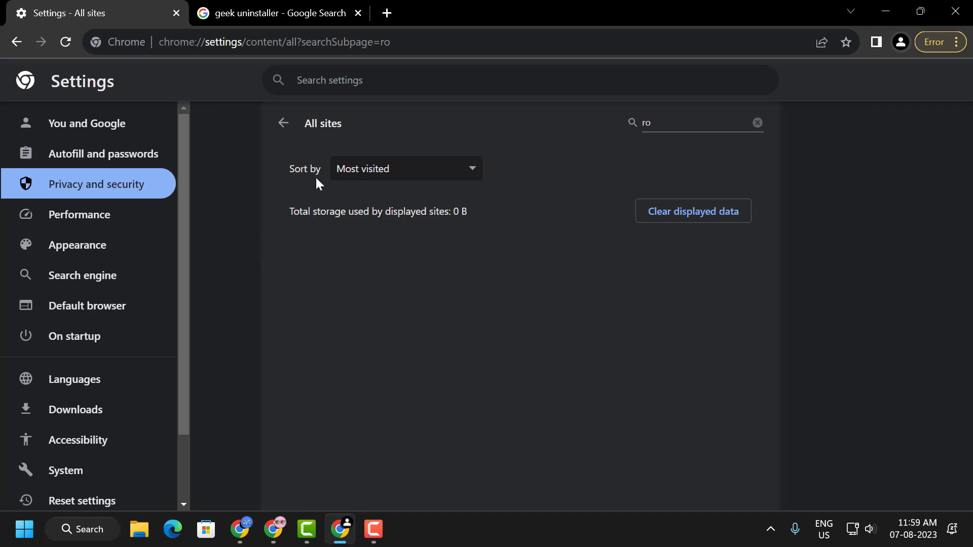
pyautogui.click(885, 13)
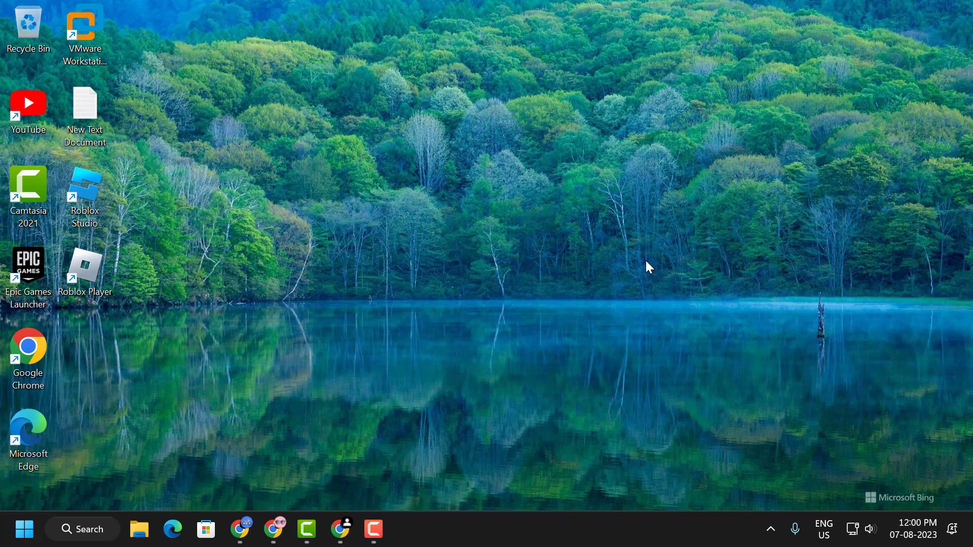
# Open the %localappdata% location with the Run command and go into its Temp folder.
pyautogui.rightClick(24, 530)
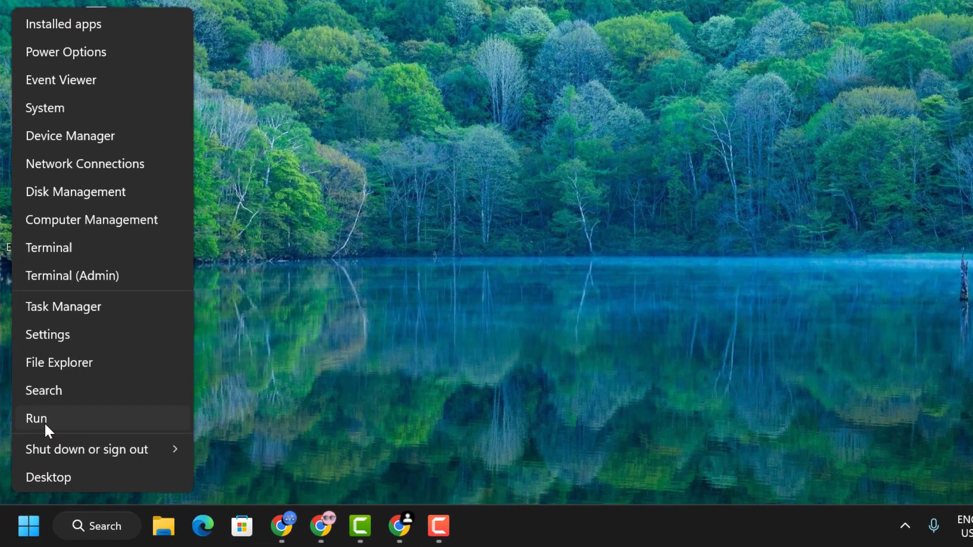
pyautogui.click(30, 436)
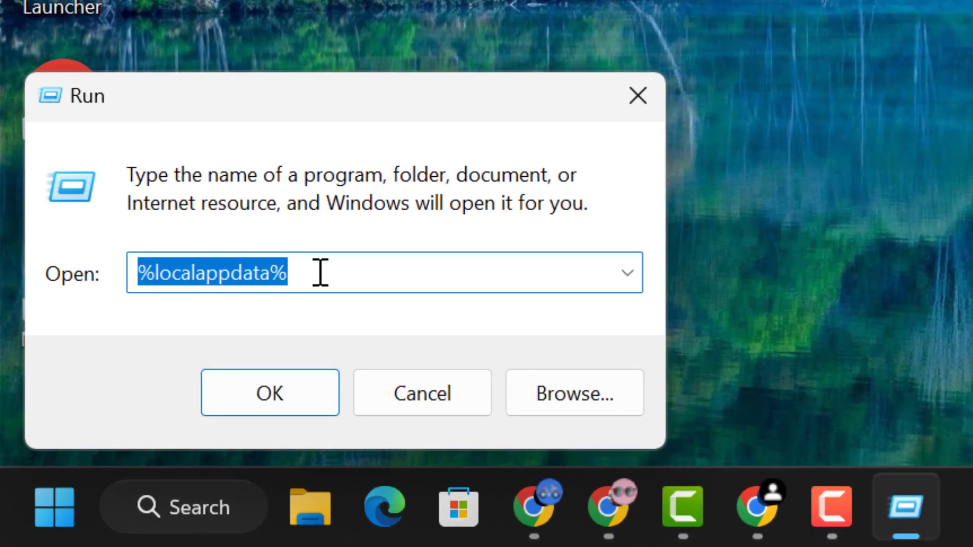
pyautogui.click(300, 289)
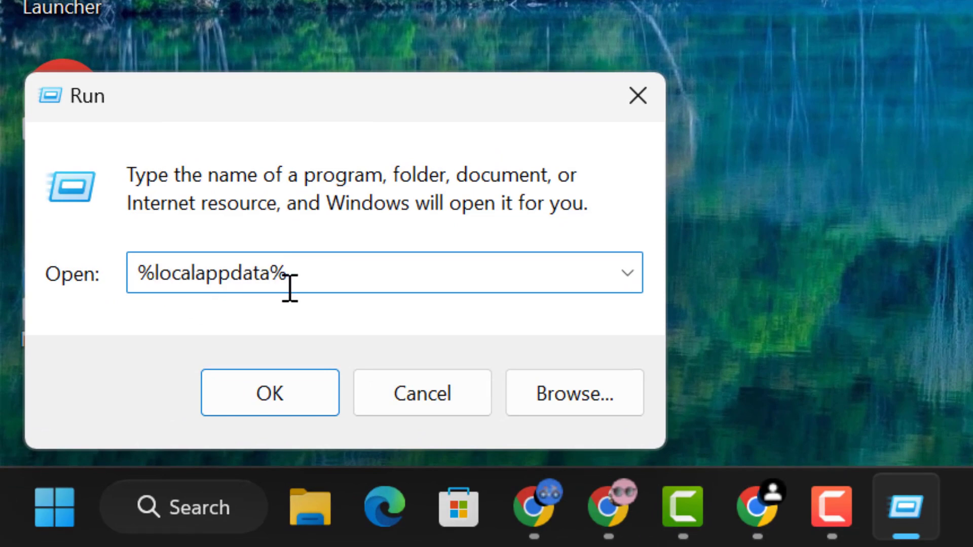
pyautogui.click(291, 400)
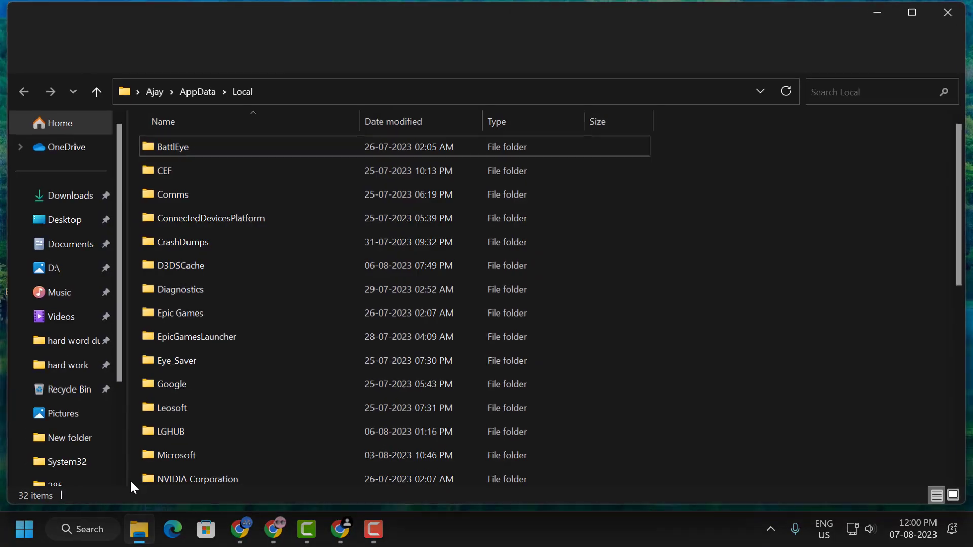
pyautogui.click(190, 314)
pyautogui.scroll(-5, 191, 314)
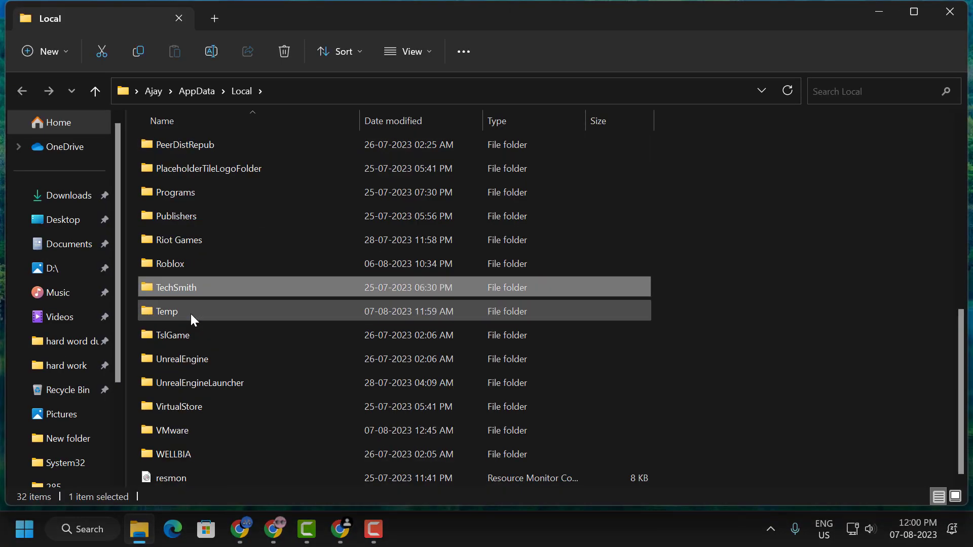
pyautogui.click(182, 314)
pyautogui.doubleClick(176, 315)
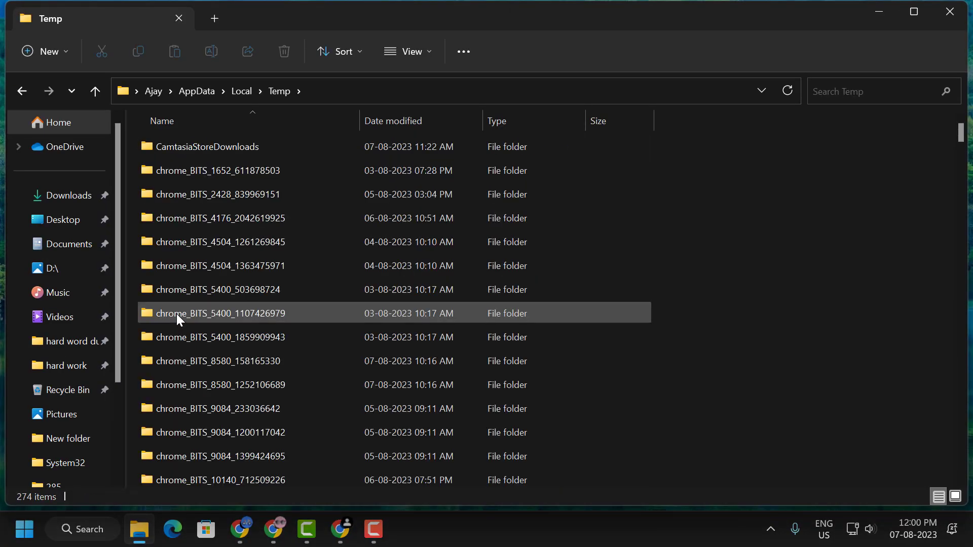
# Delete the Roblox folder from the Temp folder and close File Explorer.
pyautogui.click(180, 280)
pyautogui.press('r')
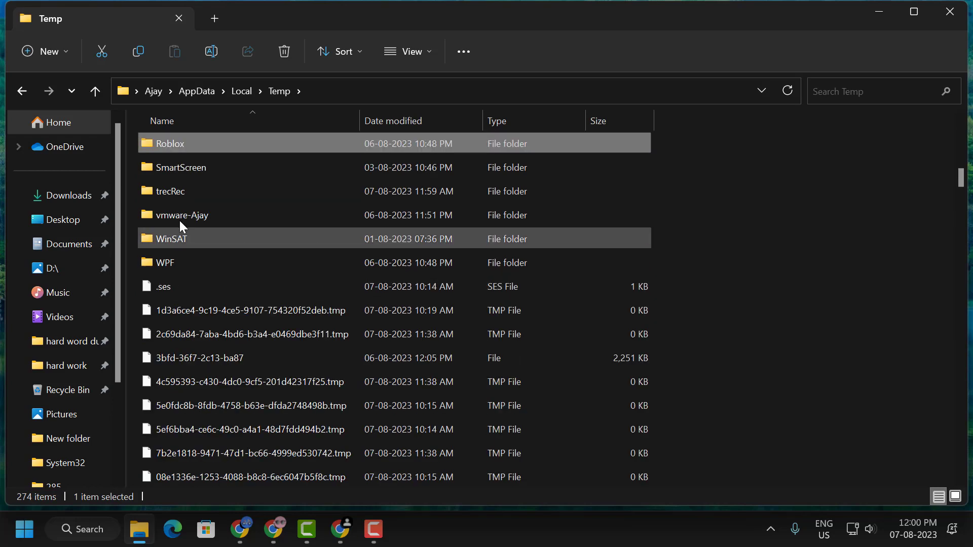
pyautogui.rightClick(176, 149)
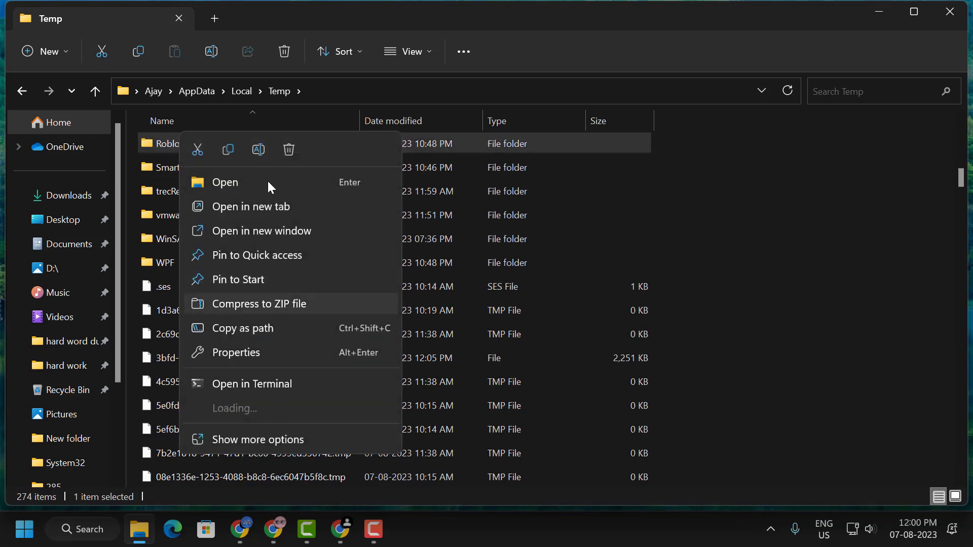
pyautogui.click(285, 151)
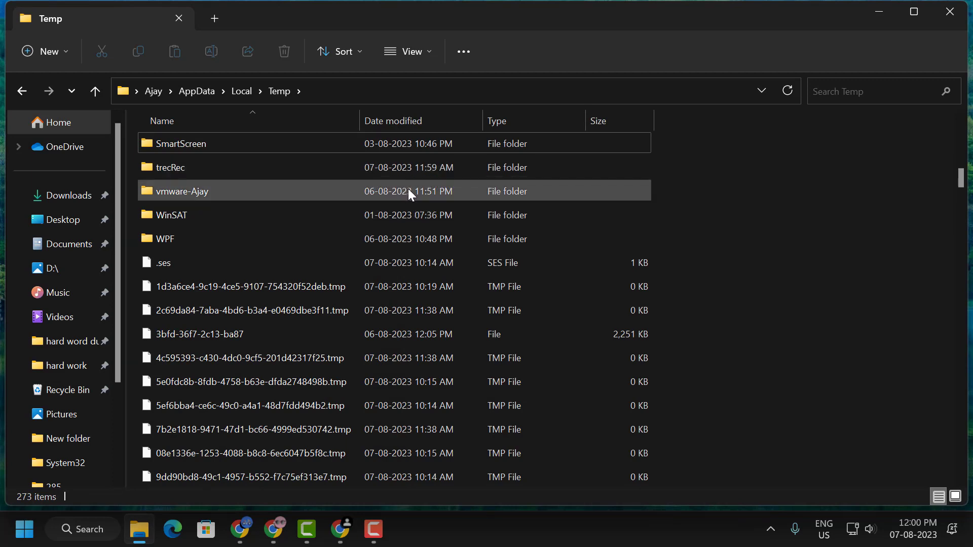
pyautogui.click(949, 13)
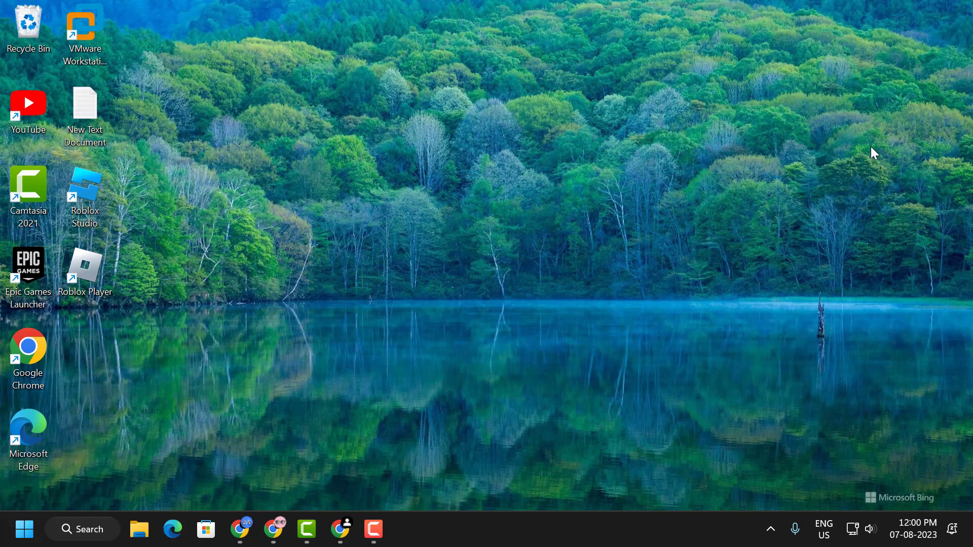
# Set the Roblox Player shortcut's compatibility options to run the program as an administrator, and apply the change.
pyautogui.rightClick(83, 279)
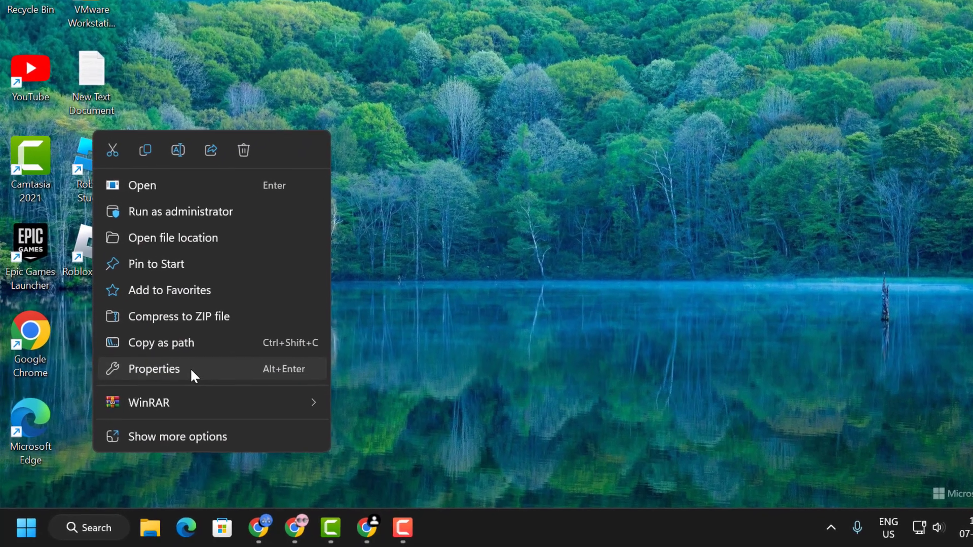
pyautogui.click(176, 381)
pyautogui.click(370, 63)
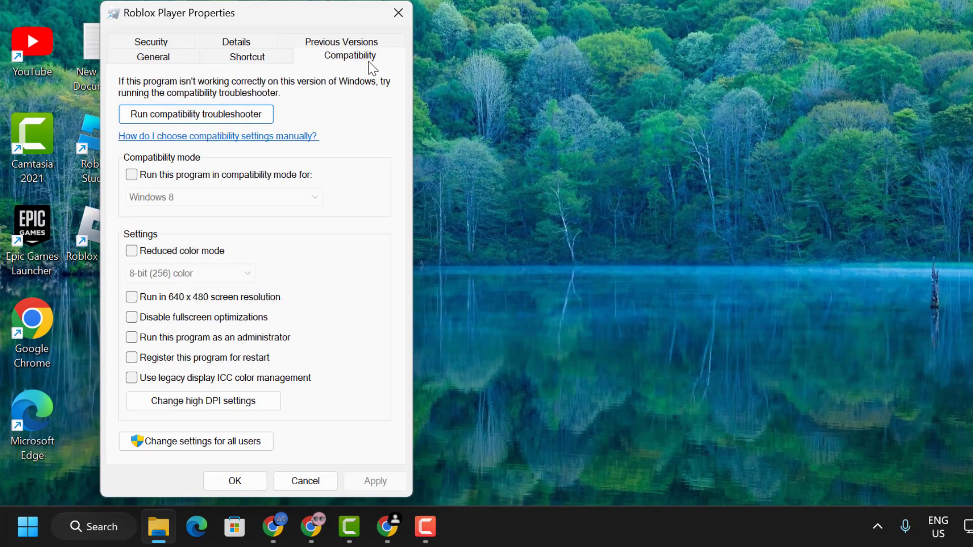
pyautogui.click(140, 339)
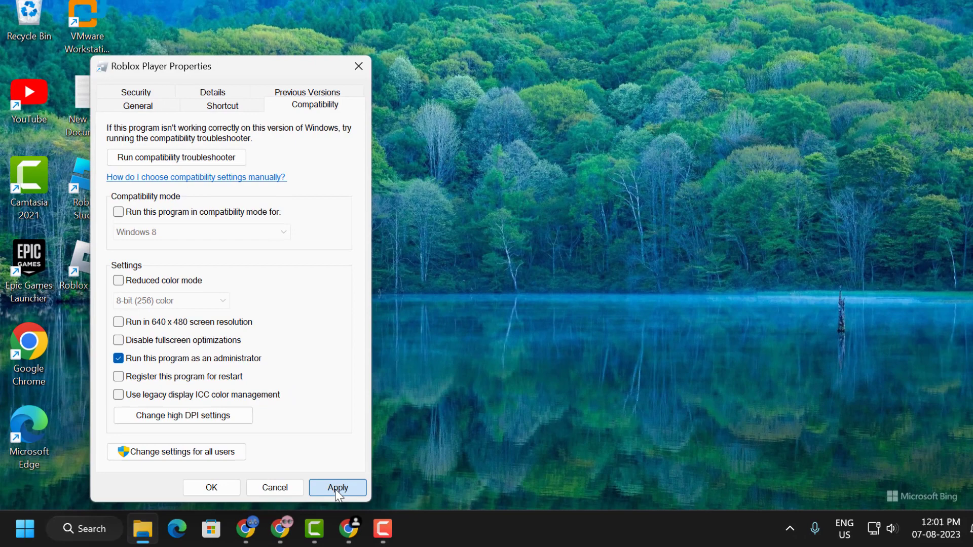
pyautogui.click(336, 488)
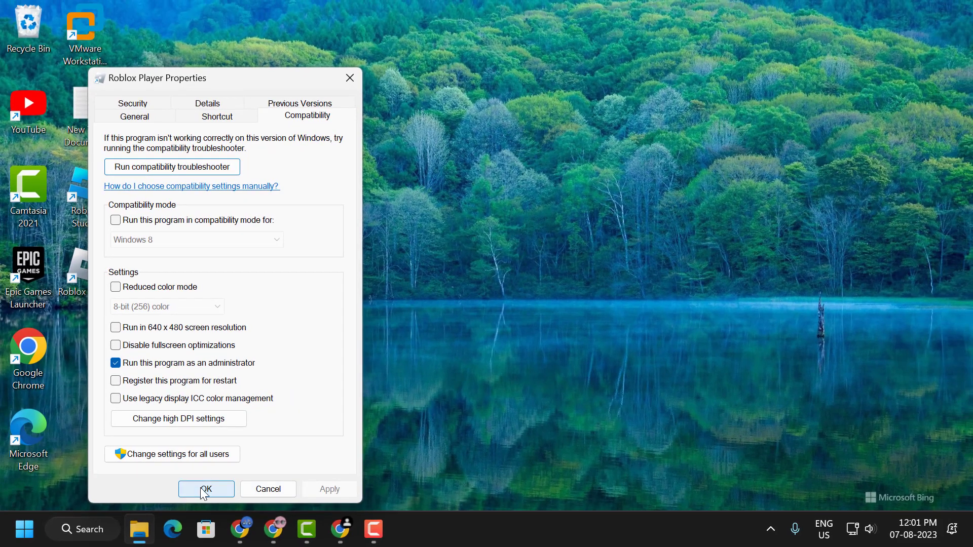
pyautogui.click(211, 487)
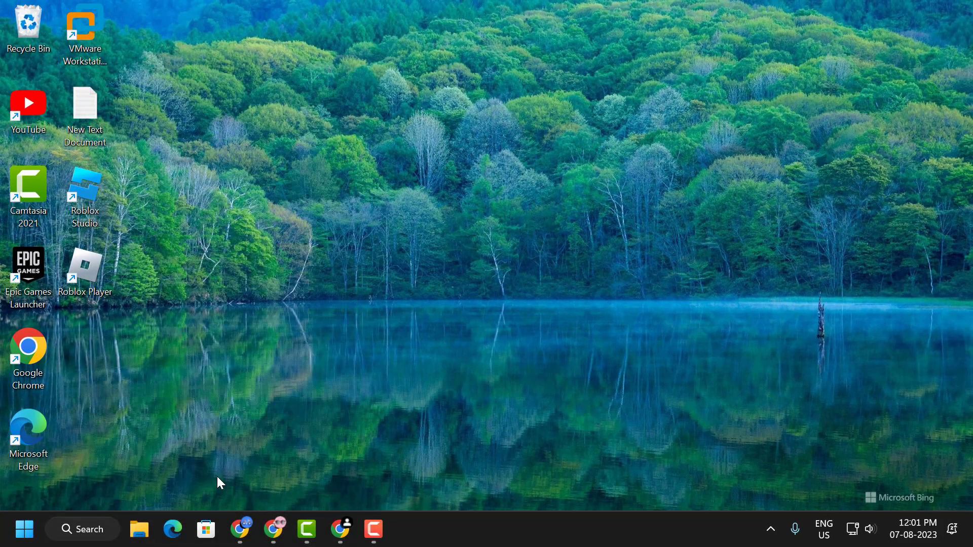
# Bring up the PC's power options and locate the Restart choice.
pyautogui.click(26, 529)
pyautogui.click(441, 476)
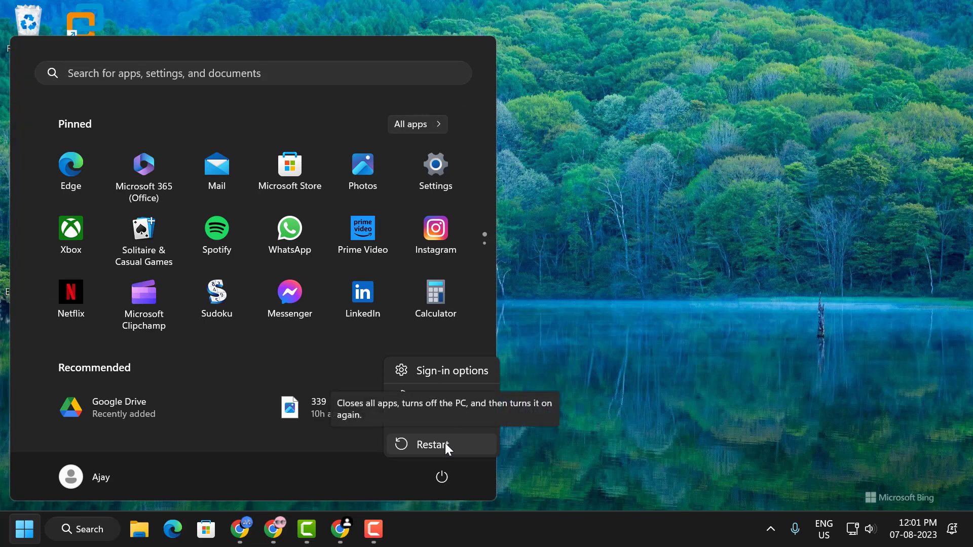
pyautogui.click(445, 443)
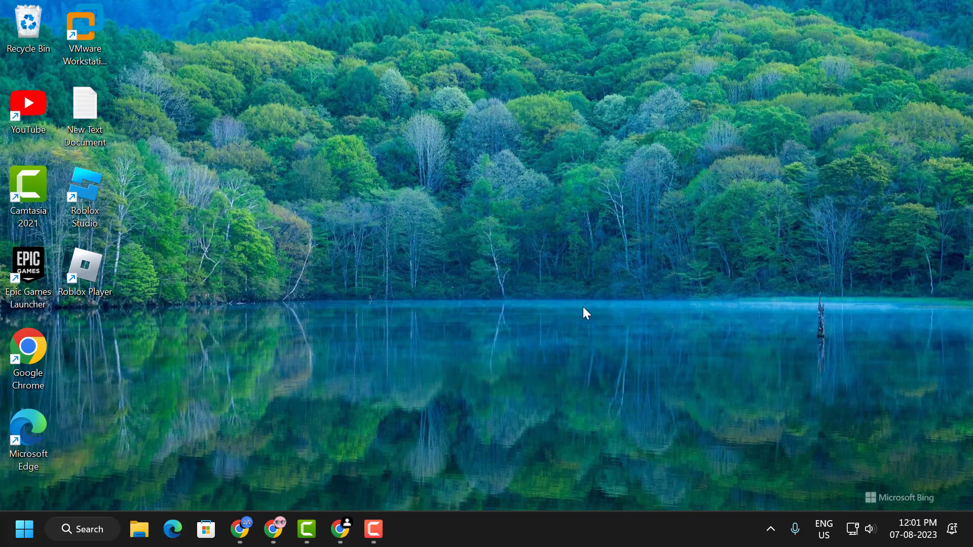
# Return to the "geek uninstaller" search in Chrome and download the ZIP version of Geek Uninstaller Free from geekuninstaller.com.
pyautogui.click(340, 529)
pyautogui.click(274, 13)
pyautogui.click(209, 105)
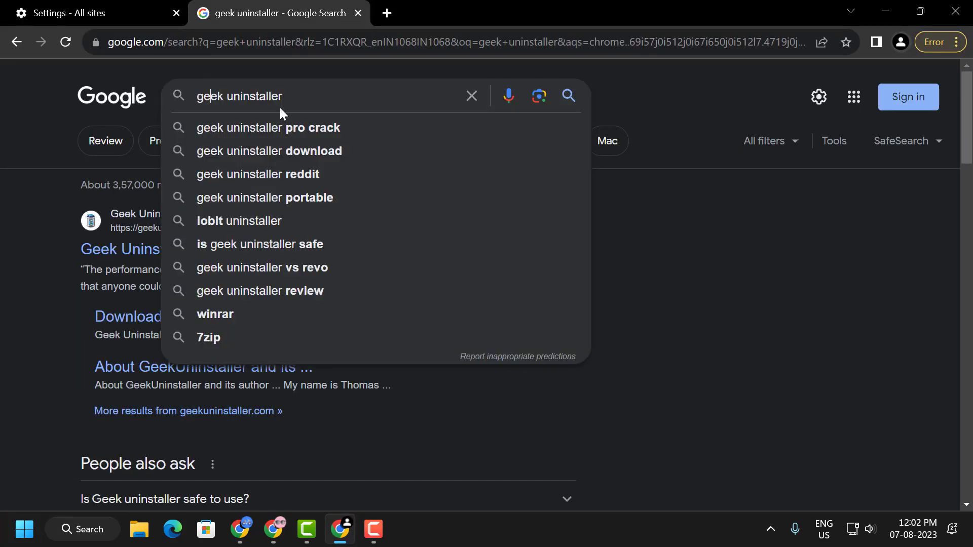
pyautogui.click(260, 299)
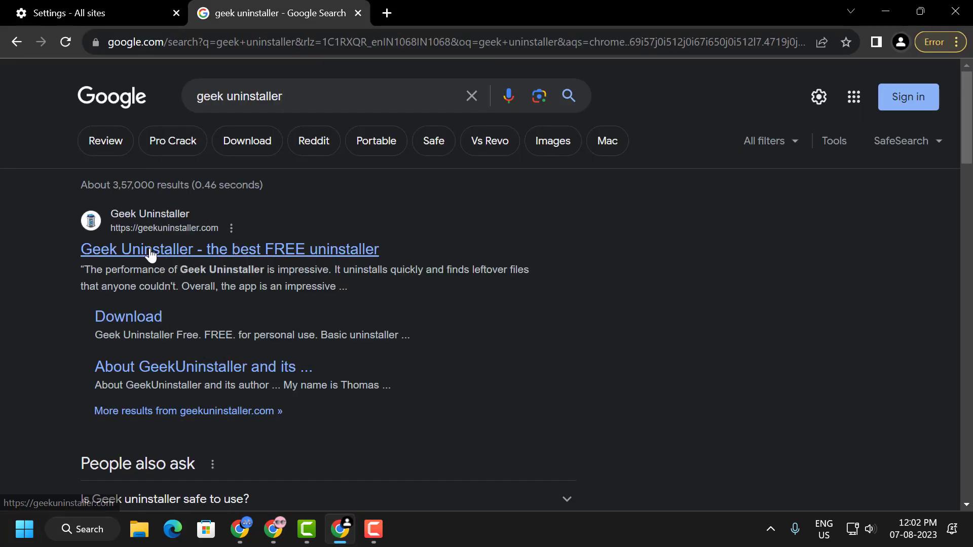
pyautogui.click(177, 255)
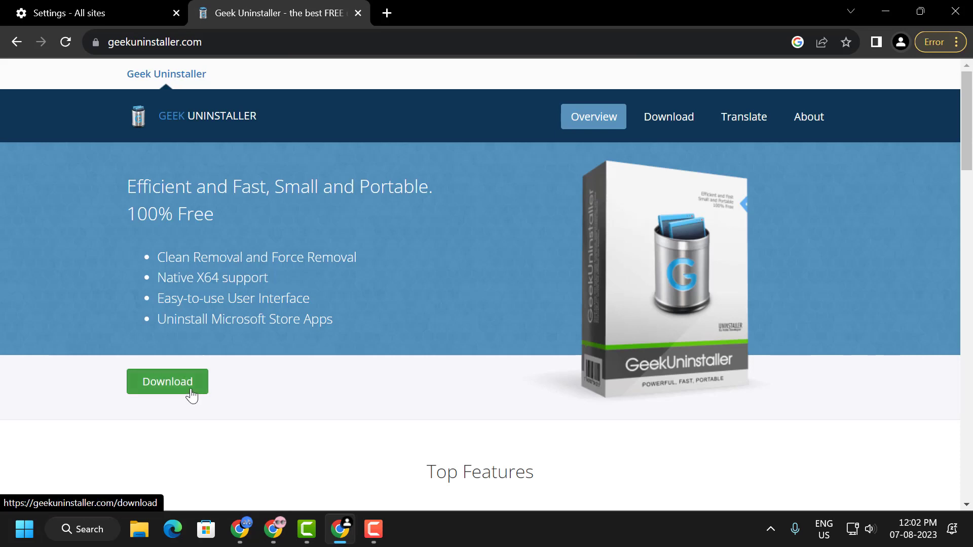
pyautogui.click(190, 391)
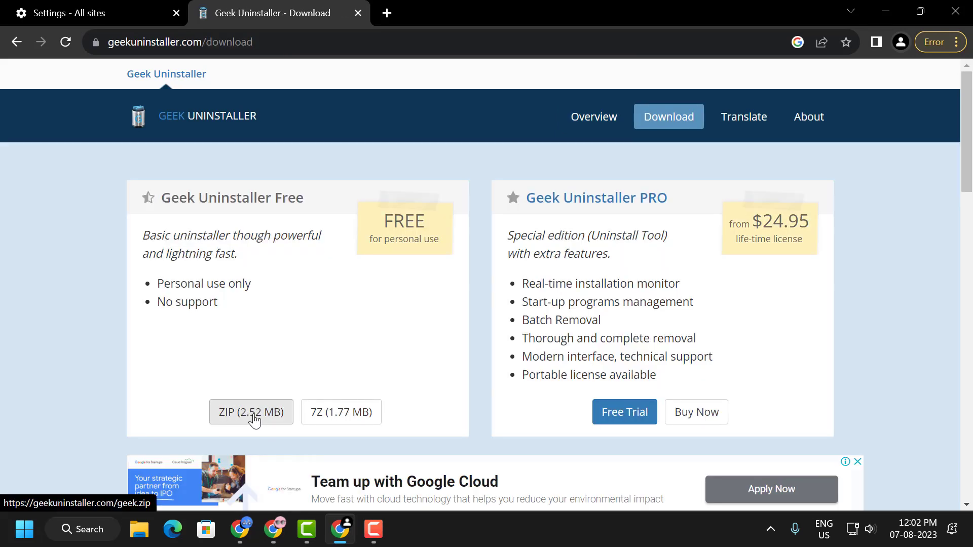
pyautogui.click(252, 419)
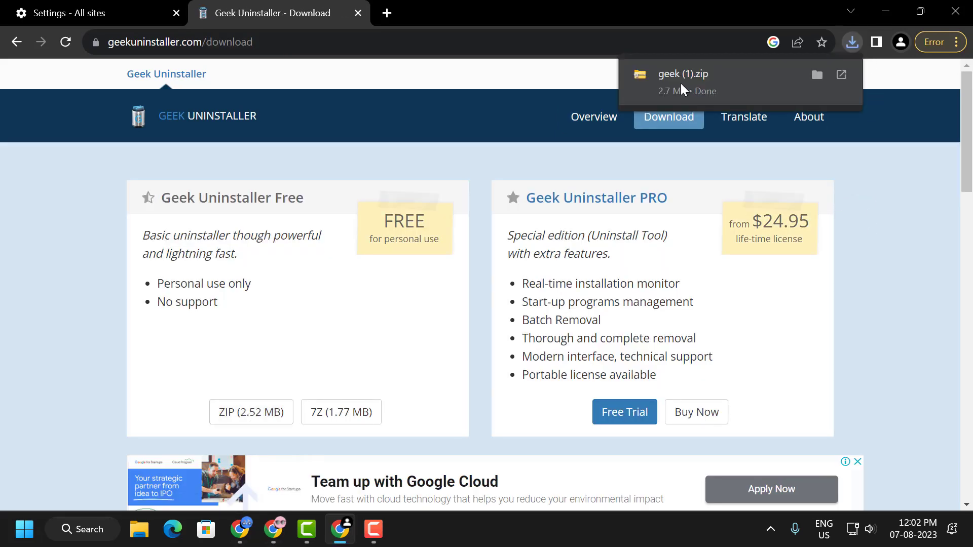
# Open the downloaded geek (1).zip, run the geek application, and locate the Roblox Player entries in its program list.
pyautogui.click(681, 87)
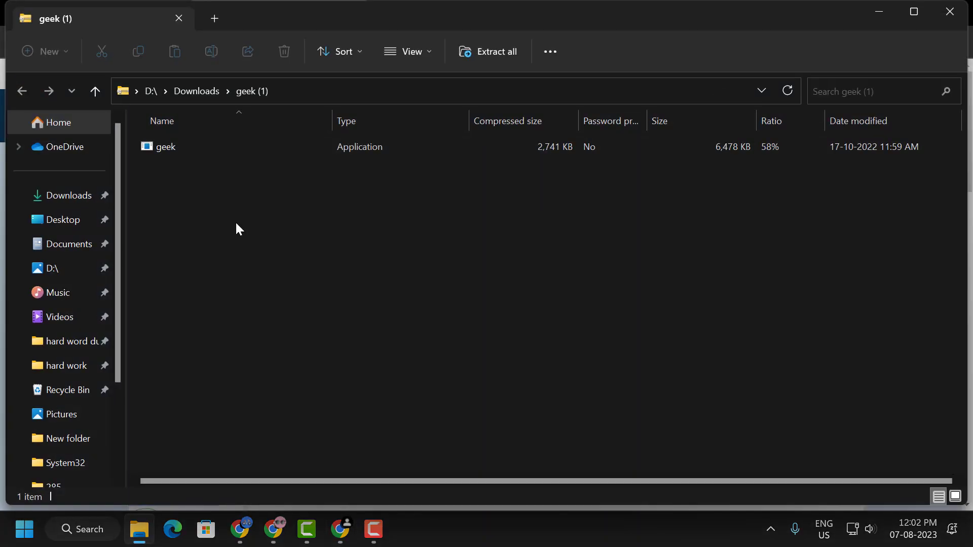
pyautogui.doubleClick(180, 147)
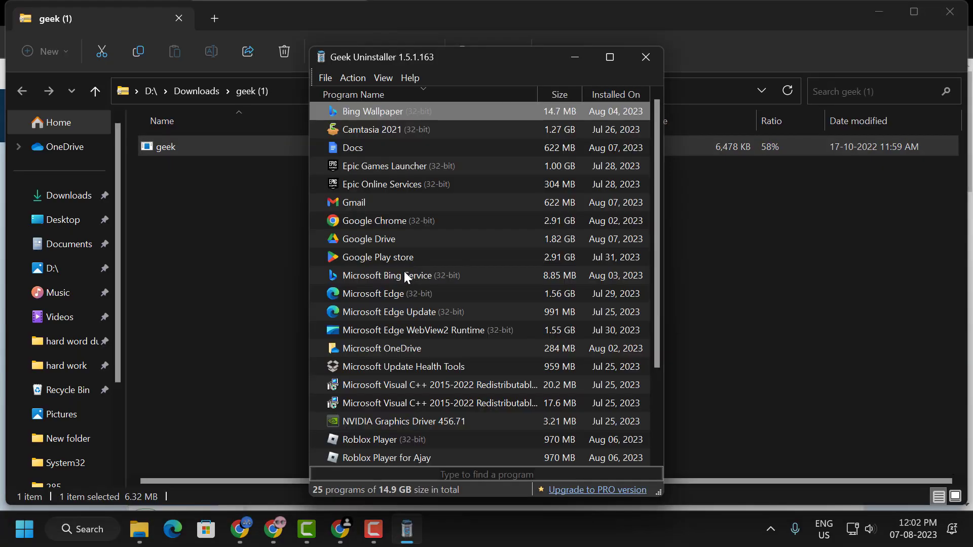
pyautogui.scroll(-2, 404, 275)
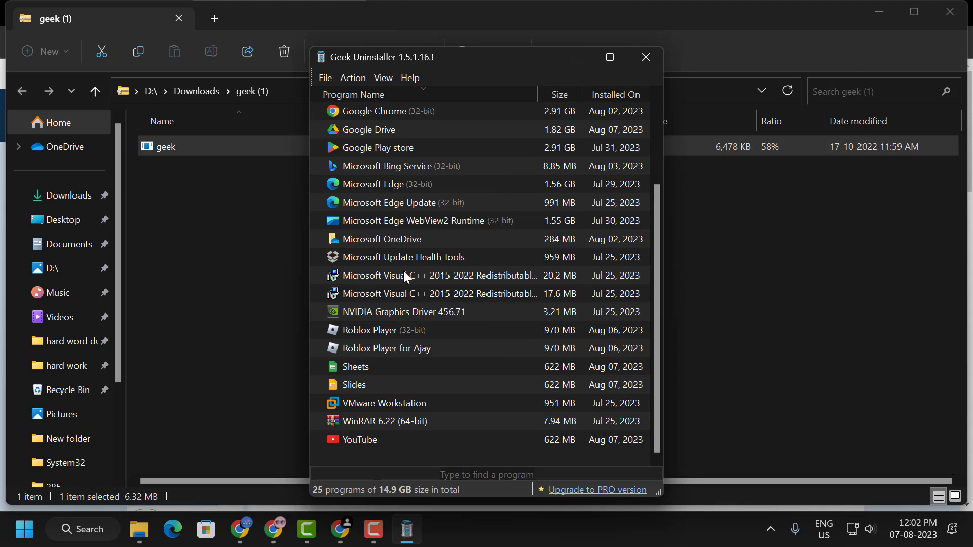
# Uninstall the user-specific Roblox Player entry and remove all its leftover file system and registry traces.
pyautogui.rightClick(406, 347)
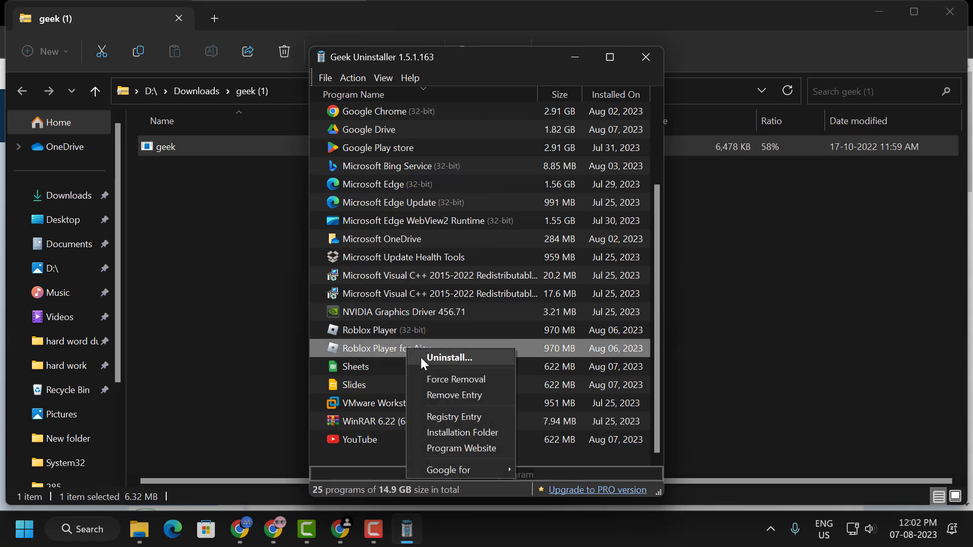
pyautogui.click(420, 357)
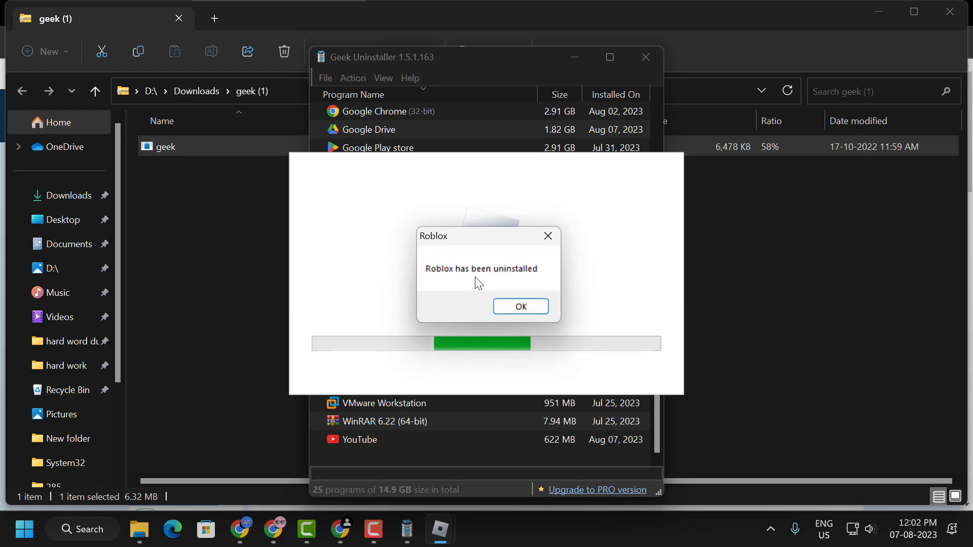
pyautogui.click(524, 307)
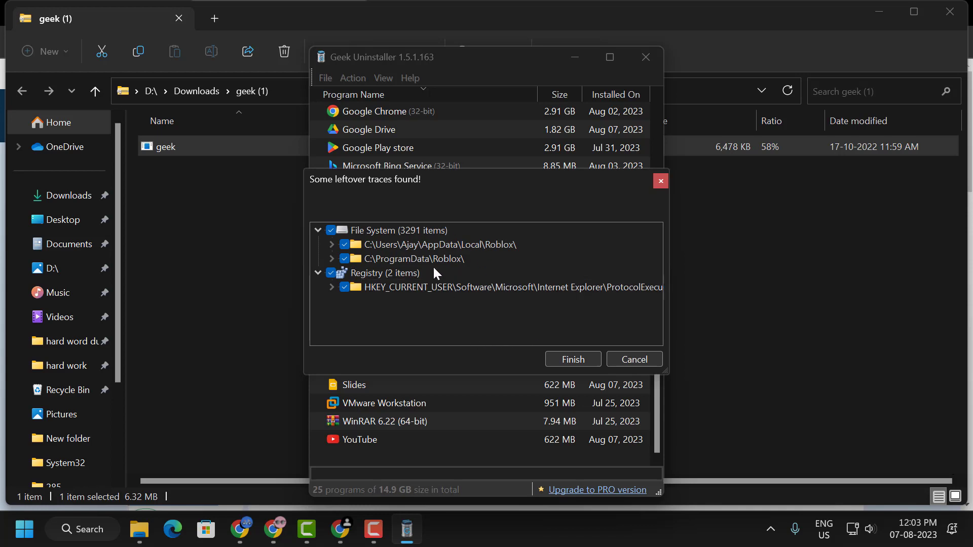
pyautogui.click(564, 358)
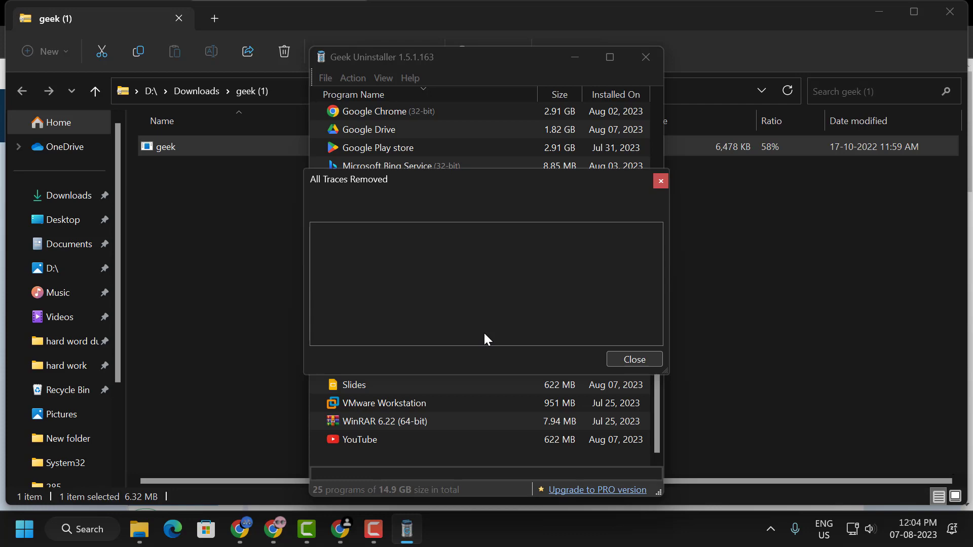
pyautogui.click(634, 359)
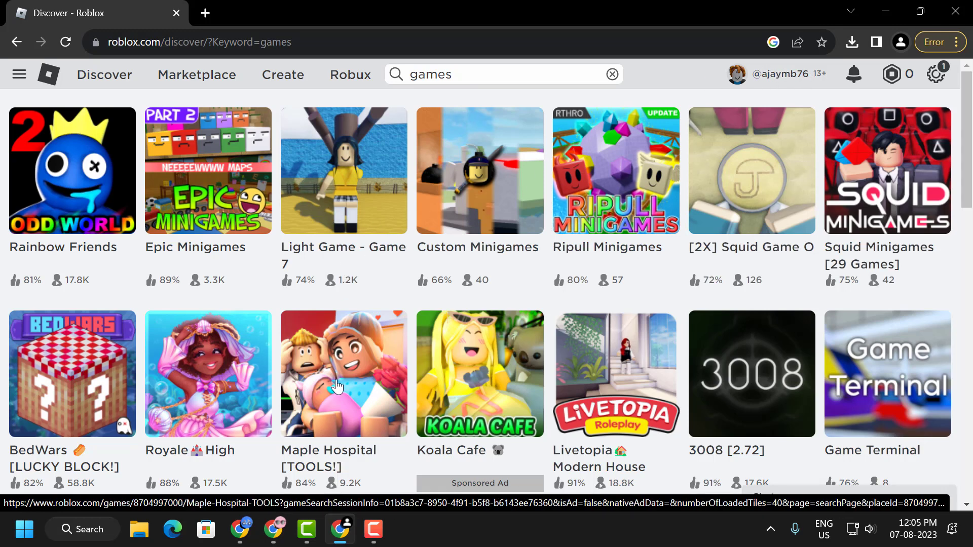
# On the Roblox site in Chrome, open the Maple Hospital [TOOLS!] game page and start the game.
pyautogui.click(345, 349)
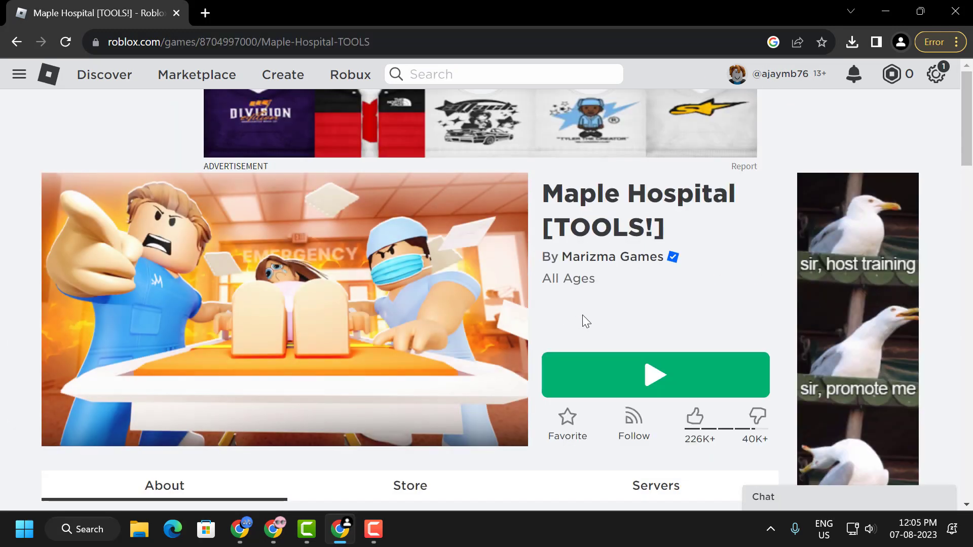
pyautogui.click(640, 370)
pyautogui.click(542, 176)
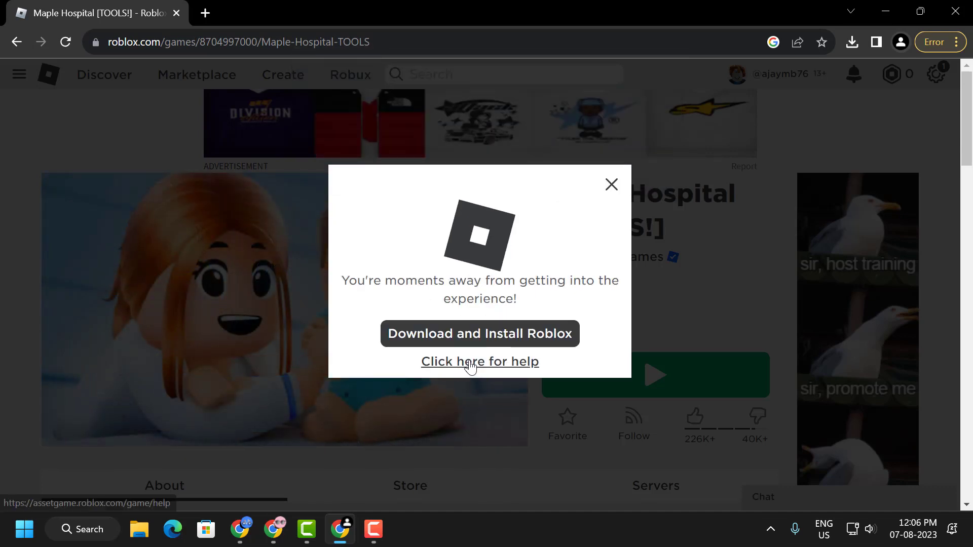
# Download the Roblox installer from the game page and run the downloaded RobloxPlayerLauncher (3).exe.
pyautogui.click(473, 339)
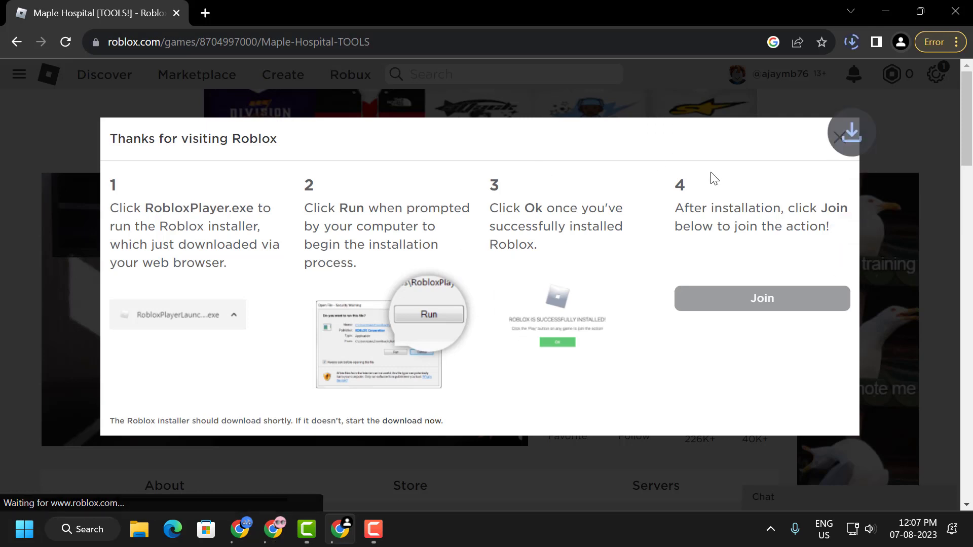
pyautogui.click(853, 42)
pyautogui.click(703, 114)
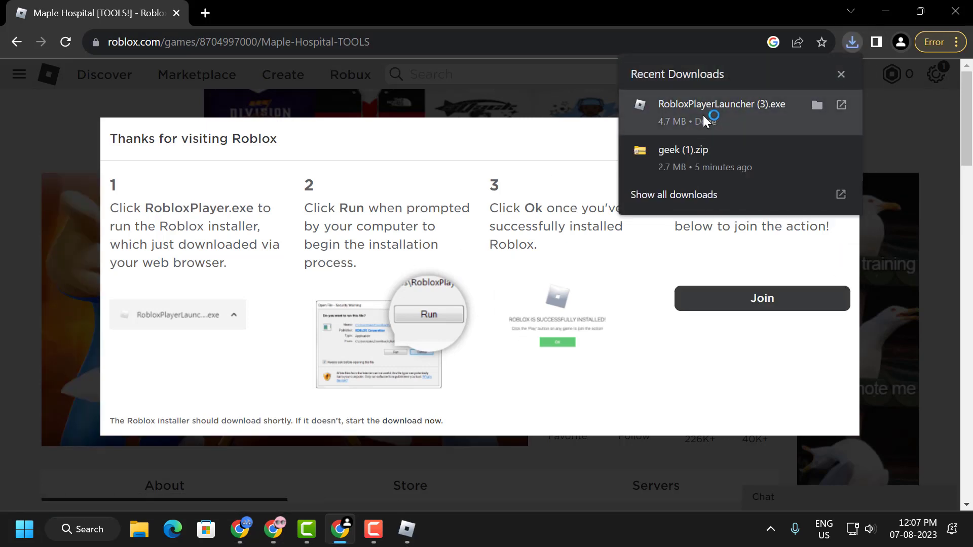